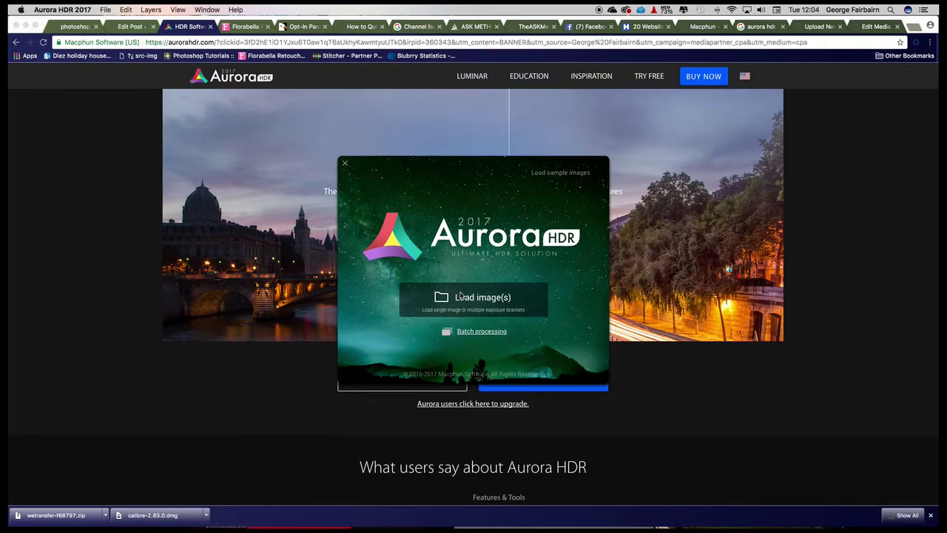
Load the five bracketed exposures _DSC4149.NEF to _DSC4153.NEF from the Masters folder and create the HDR image
left_click(462, 298)
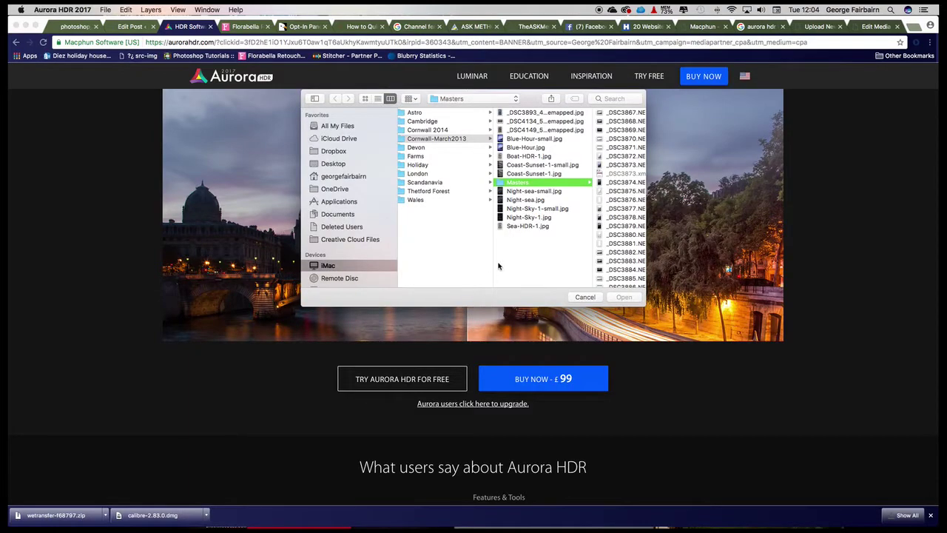
scroll(518, 251, "right", 2)
scroll(572, 231, "down", 15)
scroll(572, 230, "down", 15)
scroll(572, 231, "up", 10)
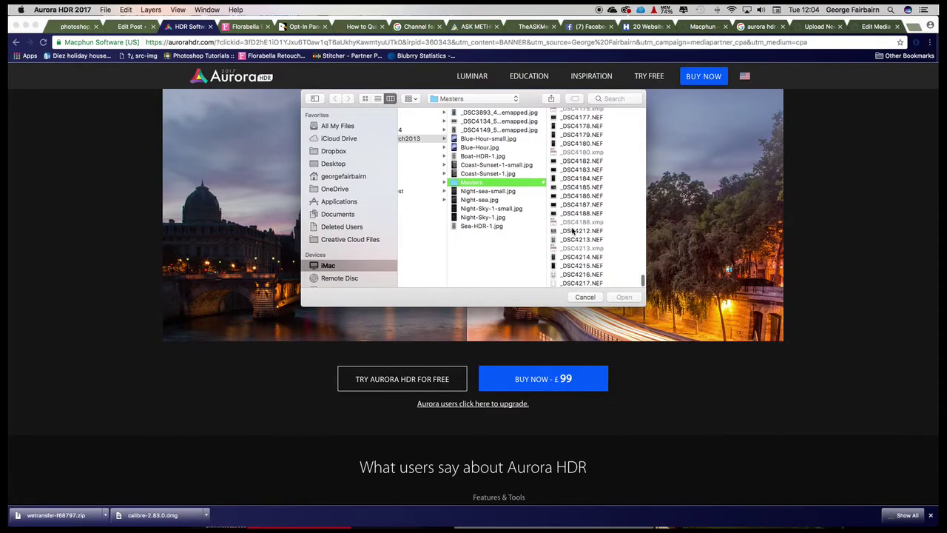
scroll(574, 226, "up", 2)
left_click(581, 215)
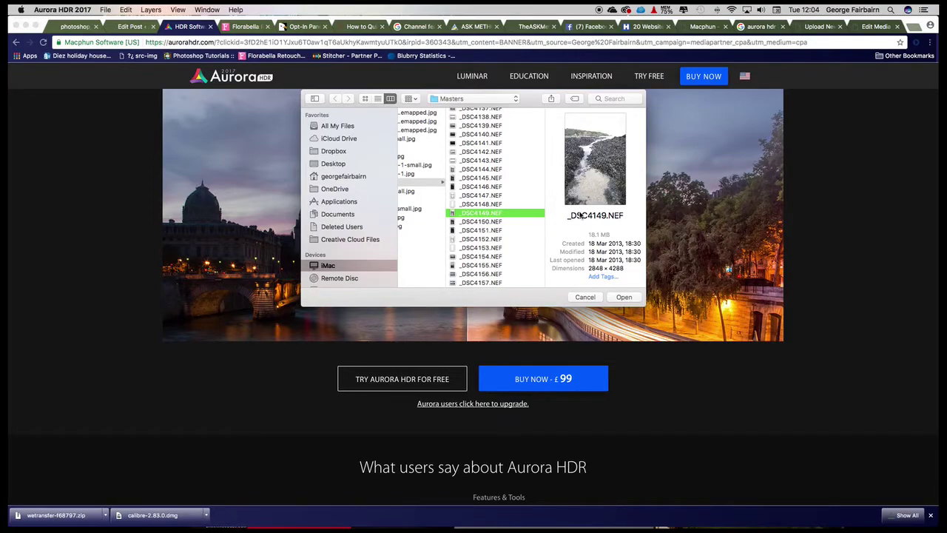
key("shift+Down")
key("shift+Down")
key("shift+Down")
key("shift+Down")
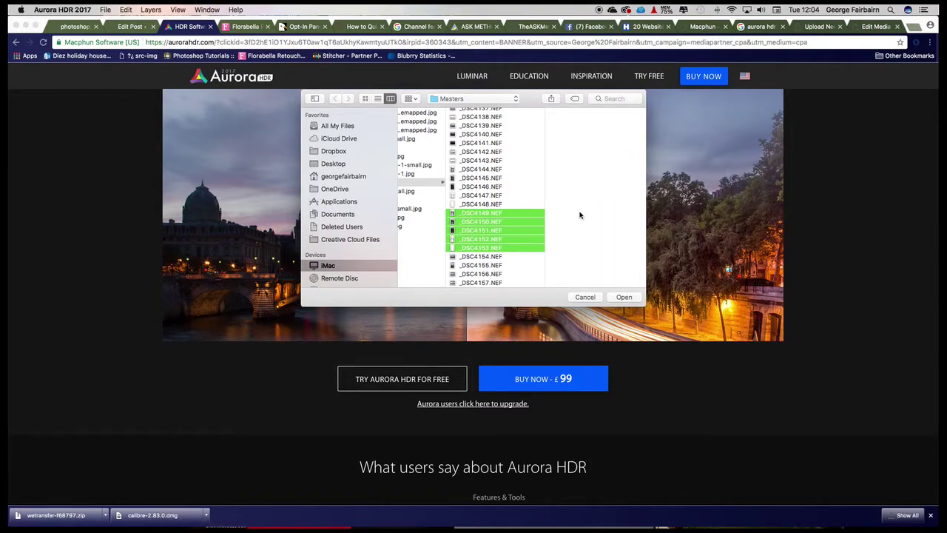
left_click(618, 296)
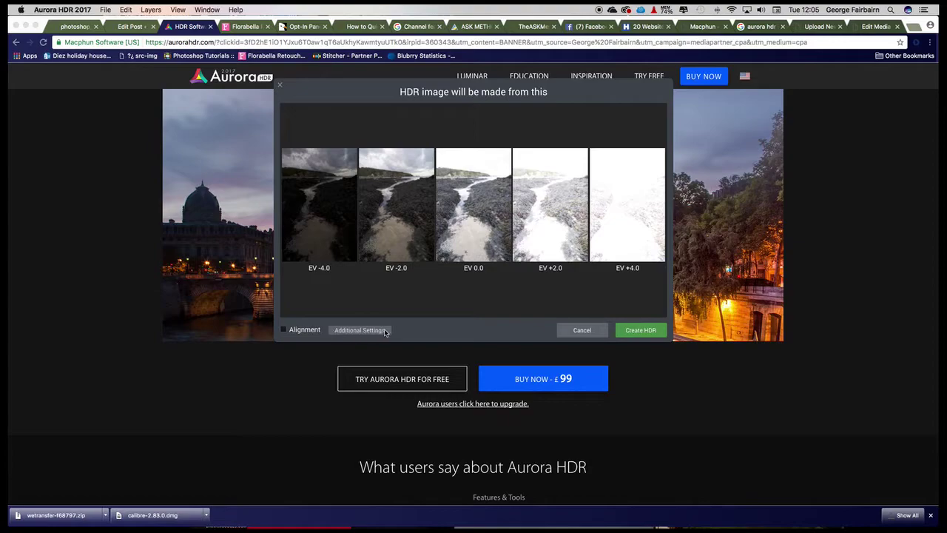
left_click(641, 330)
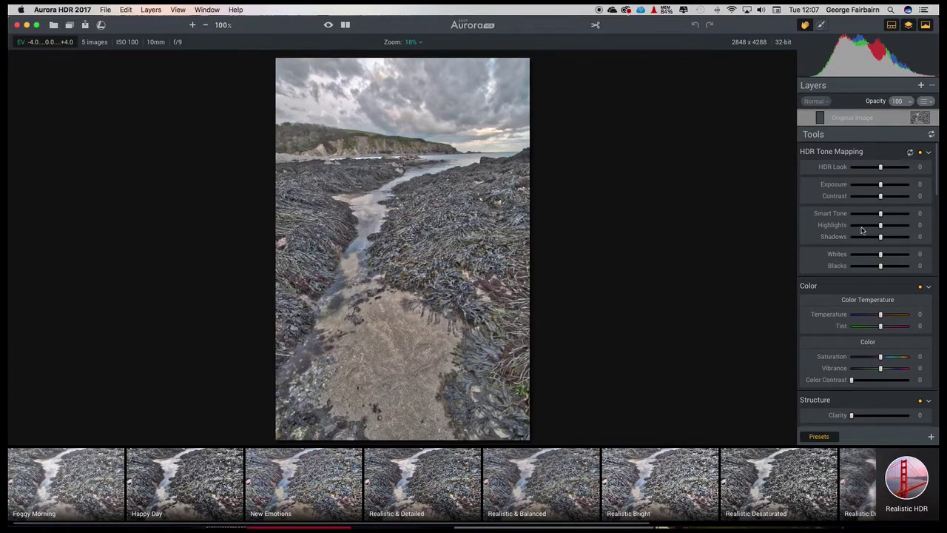
scroll(862, 230, "down", 10)
scroll(862, 230, "down", 10)
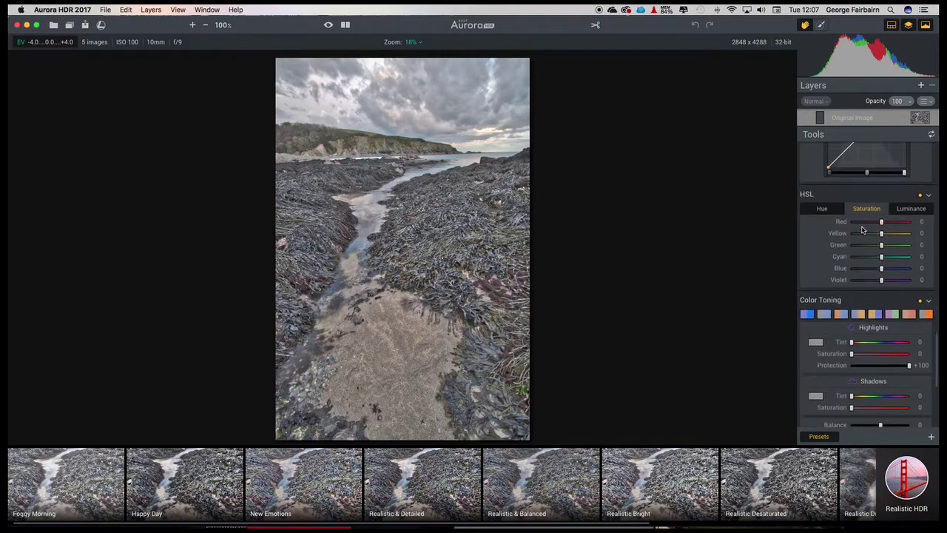
scroll(862, 231, "up", 20)
scroll(862, 230, "up", 8)
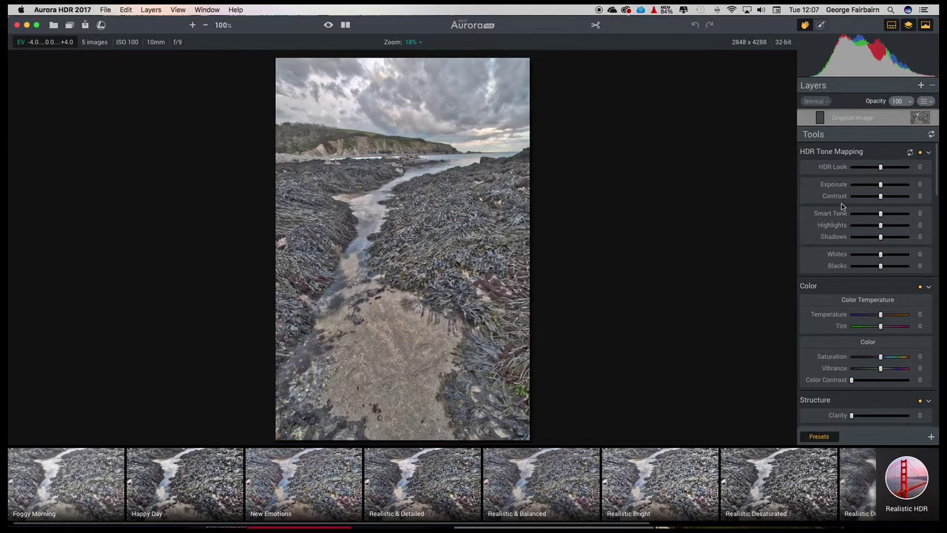
Set HDR Look to -32 and Exposure to +5 in the HDR Tone Mapping settings
mouse_move(881, 169)
left_mouse_down()
mouse_move(902, 167)
mouse_move(870, 169)
left_mouse_up()
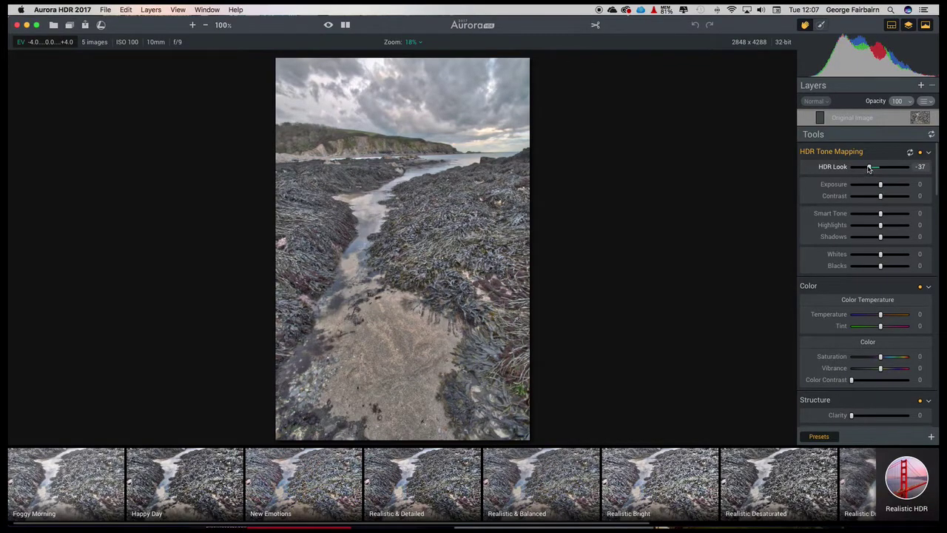
mouse_move(869, 168)
left_mouse_down()
mouse_move(859, 167)
mouse_move(885, 167)
mouse_move(871, 169)
left_mouse_up()
left_click_drag(880, 185, 882, 186)
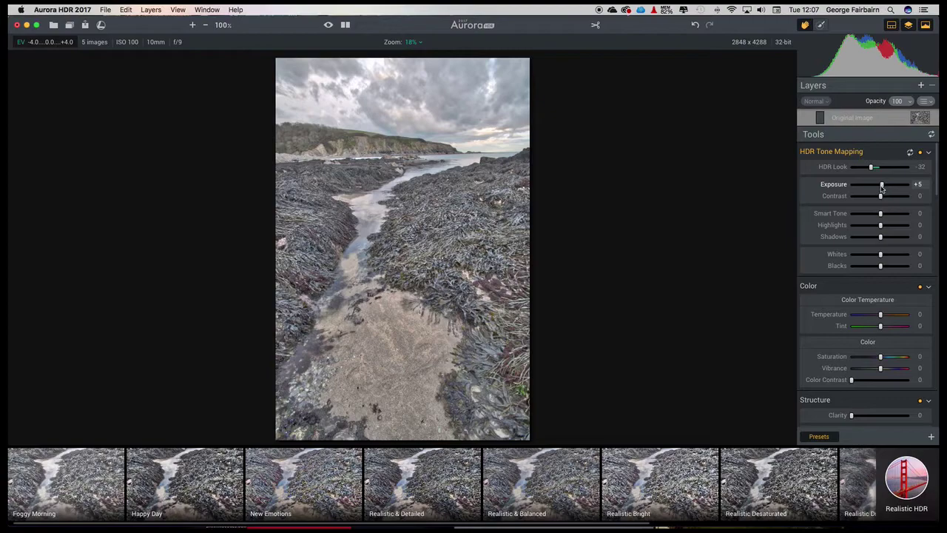
Set the tone mapping Contrast to +27, Smart Tone to +13, Highlights to -28 and Shadows to -20
left_click_drag(881, 197, 886, 197)
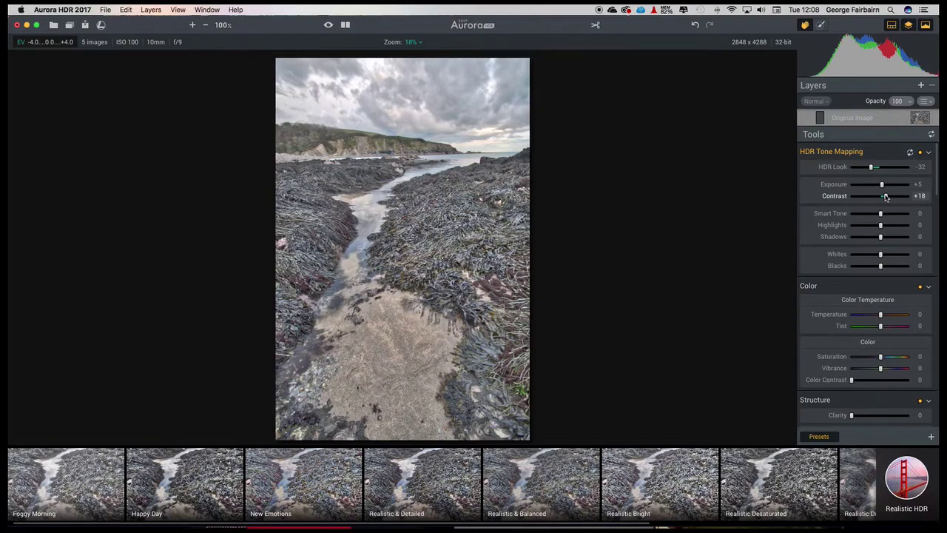
left_click_drag(886, 197, 888, 197)
left_click_drag(888, 196, 888, 197)
left_click_drag(881, 213, 874, 237)
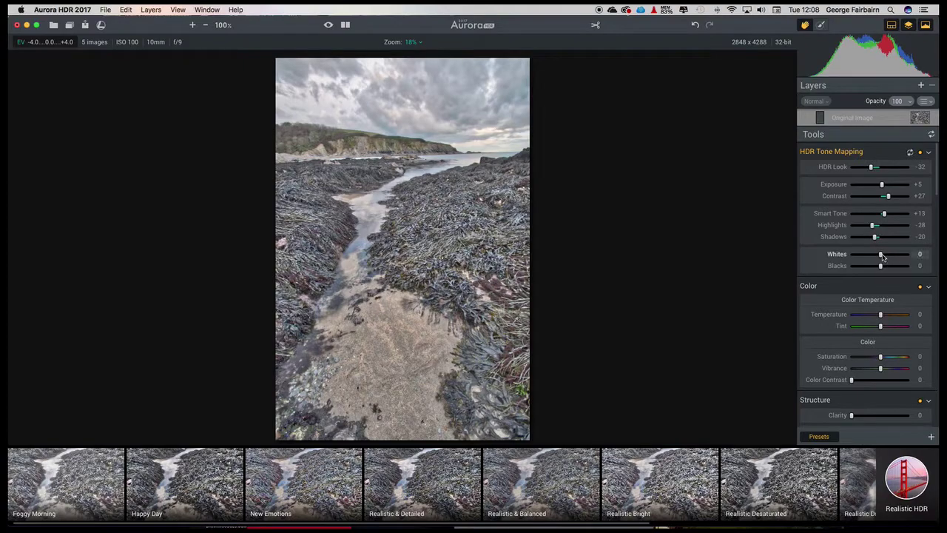
Test a strong Clarity of about +93 in the Structure settings, and settle on +14
scroll(881, 257, "down", 2)
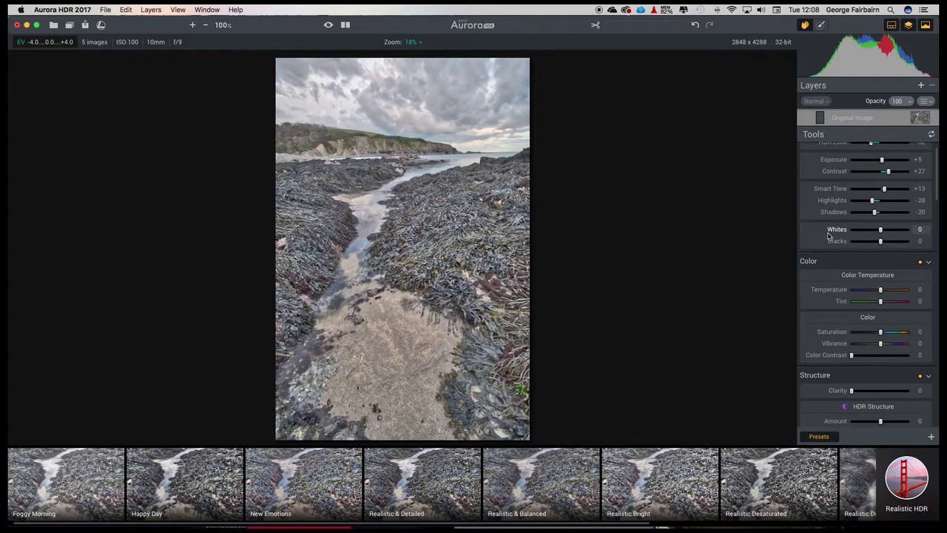
scroll(828, 235, "down", 5)
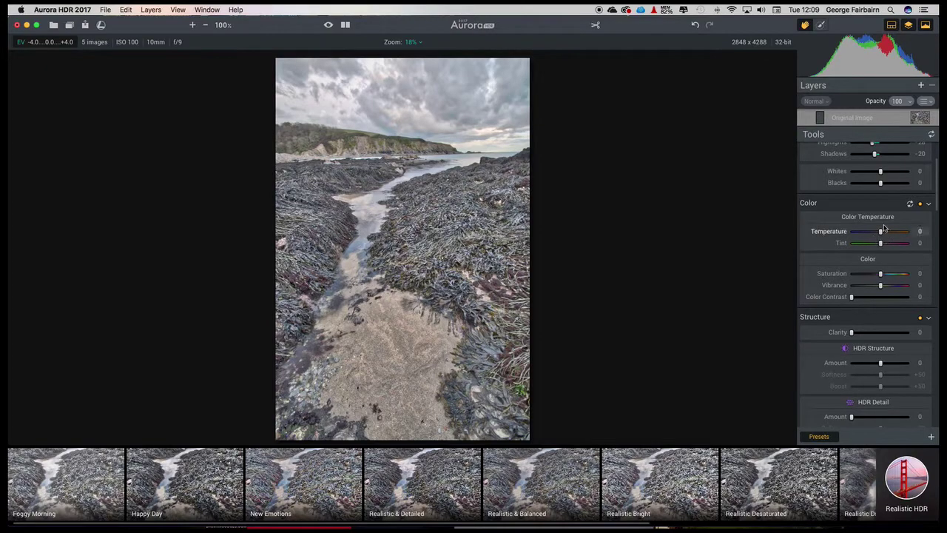
scroll(844, 246, "down", 5)
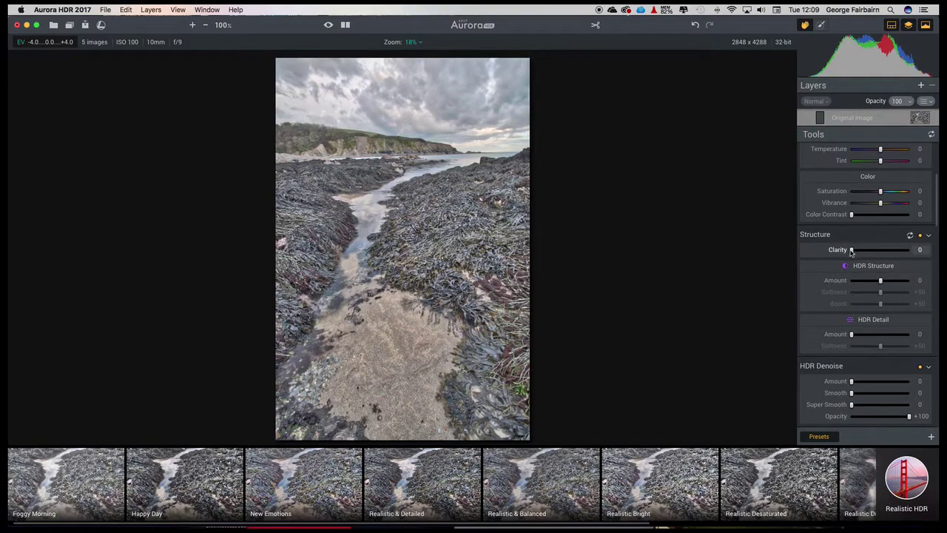
left_click_drag(851, 251, 905, 251)
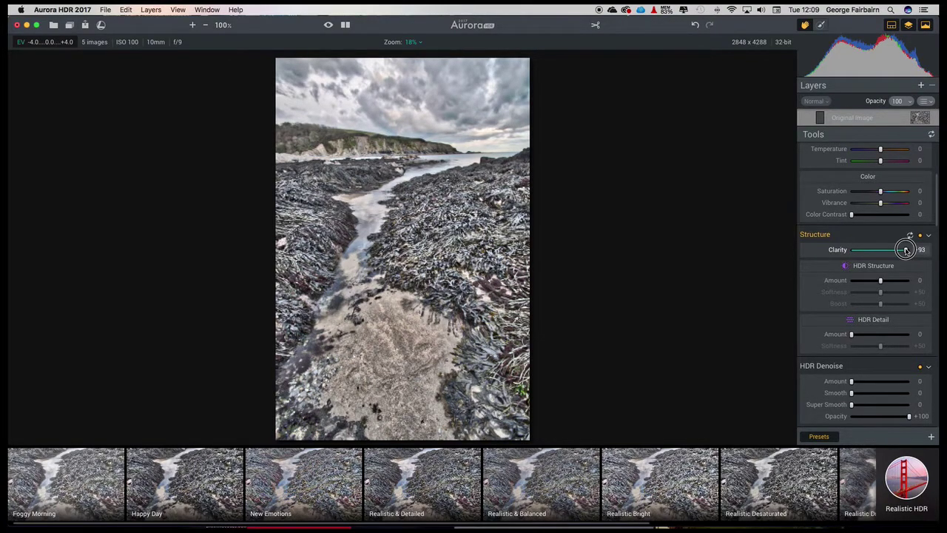
left_click_drag(906, 251, 860, 252)
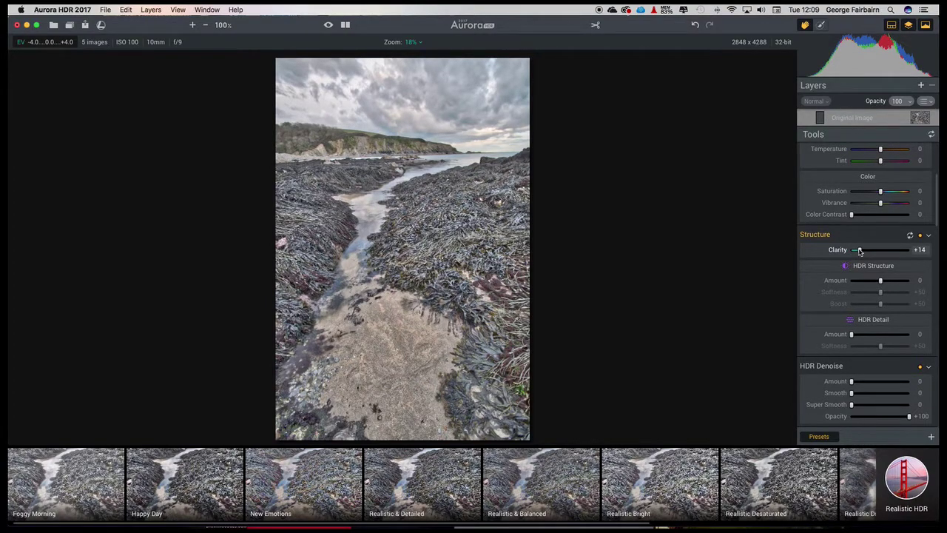
Set the HDR Structure Amount to +7 and Softness to +55, and the HDR Detail Amount to +5
scroll(851, 248, "down", 3)
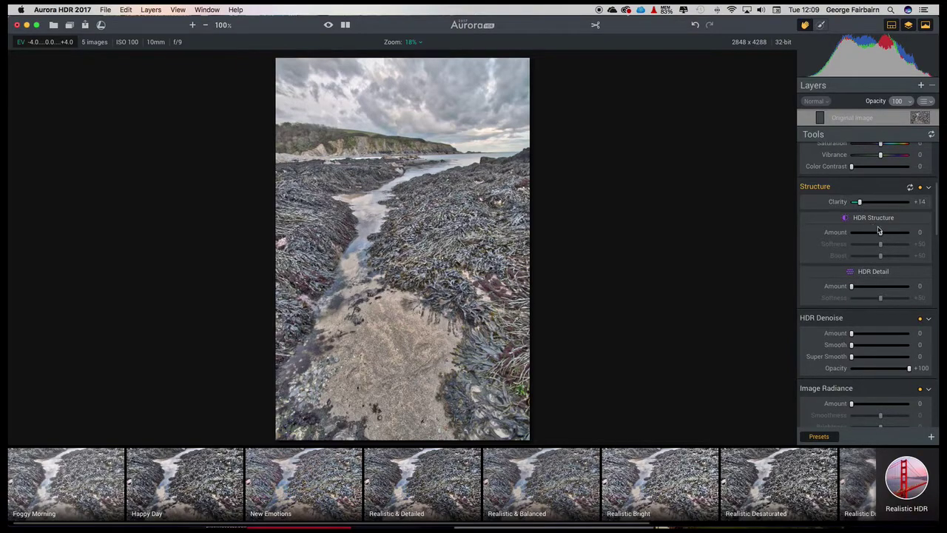
mouse_move(880, 232)
left_mouse_down()
mouse_move(919, 232)
mouse_move(882, 234)
left_mouse_up()
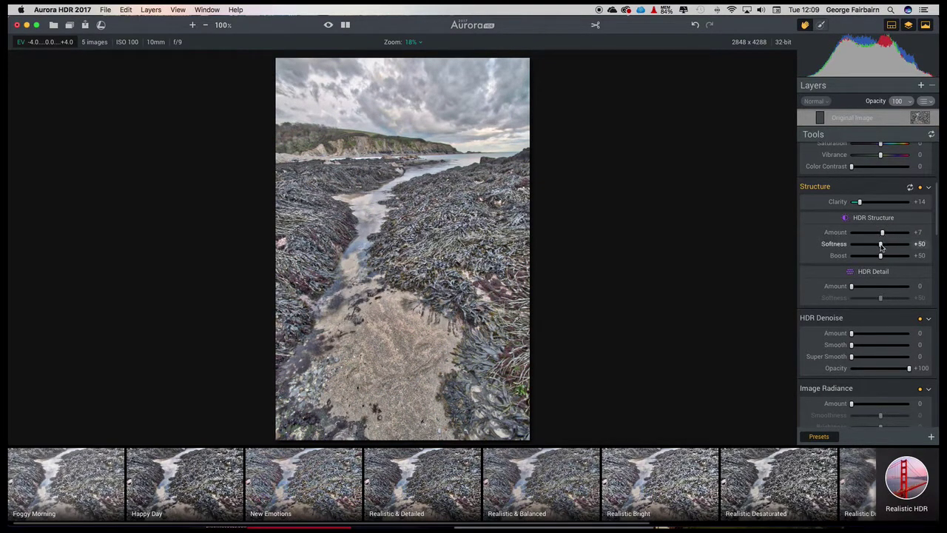
left_click_drag(881, 247, 882, 234)
left_click_drag(852, 285, 855, 287)
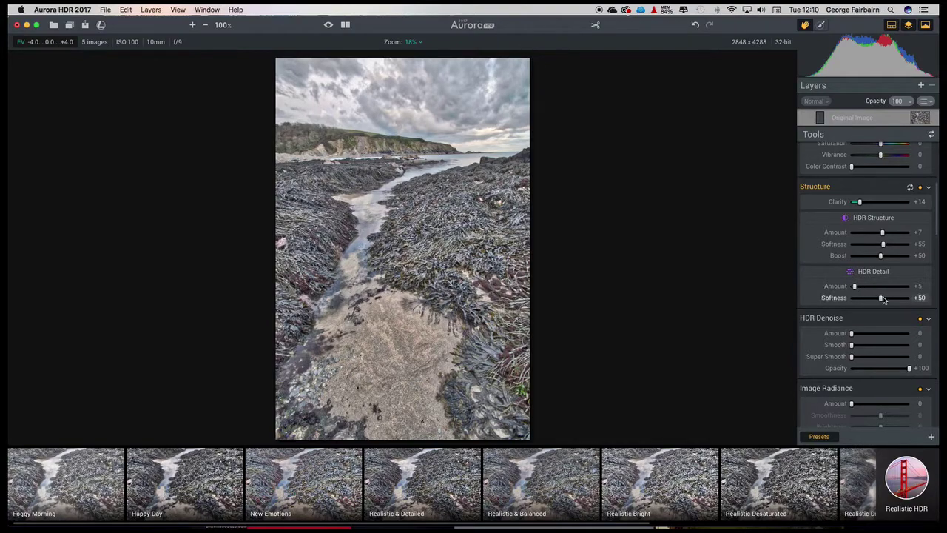
Set the HDR Denoise Amount to +8
scroll(816, 277, "down", 5)
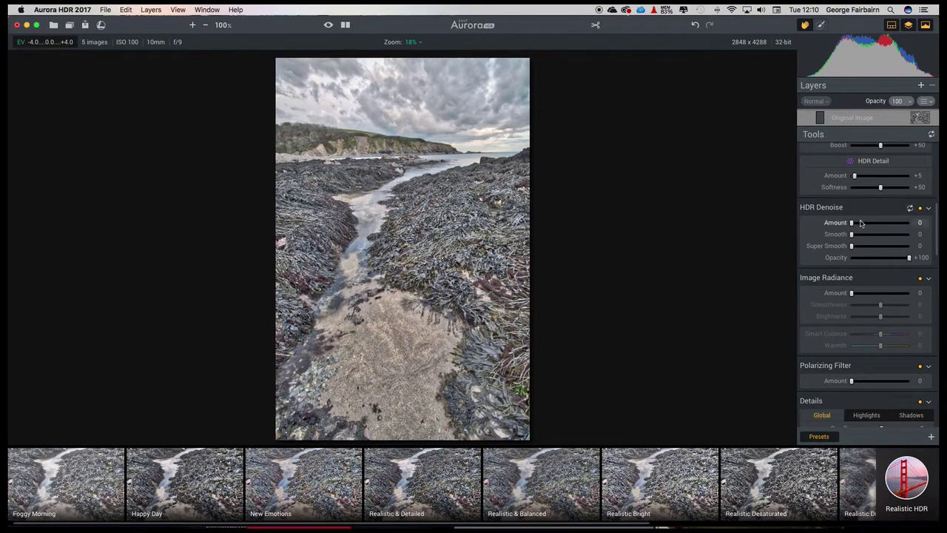
left_click_drag(851, 222, 858, 222)
scroll(857, 227, "up", 1)
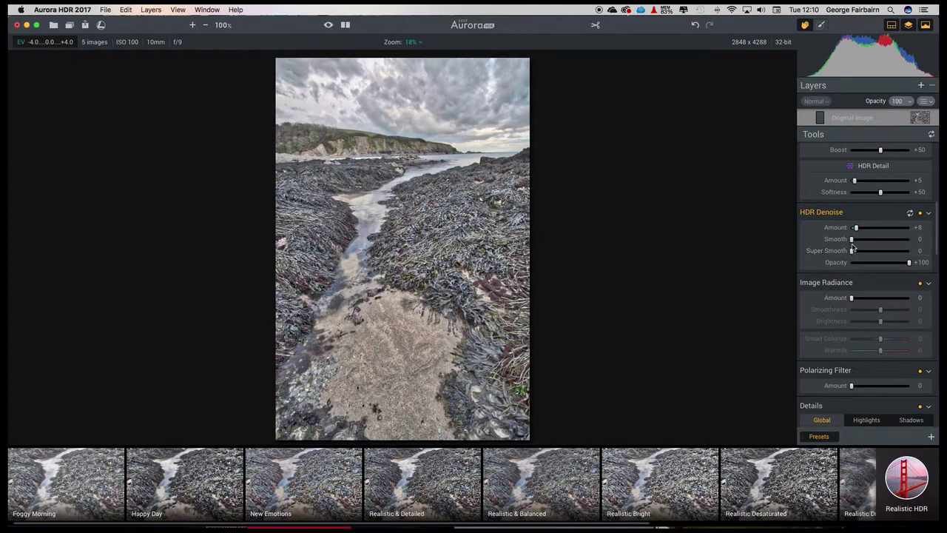
Set the Image Radiance Amount to +18, Smoothness to +22 and Brightness to -55
scroll(836, 252, "down", 3)
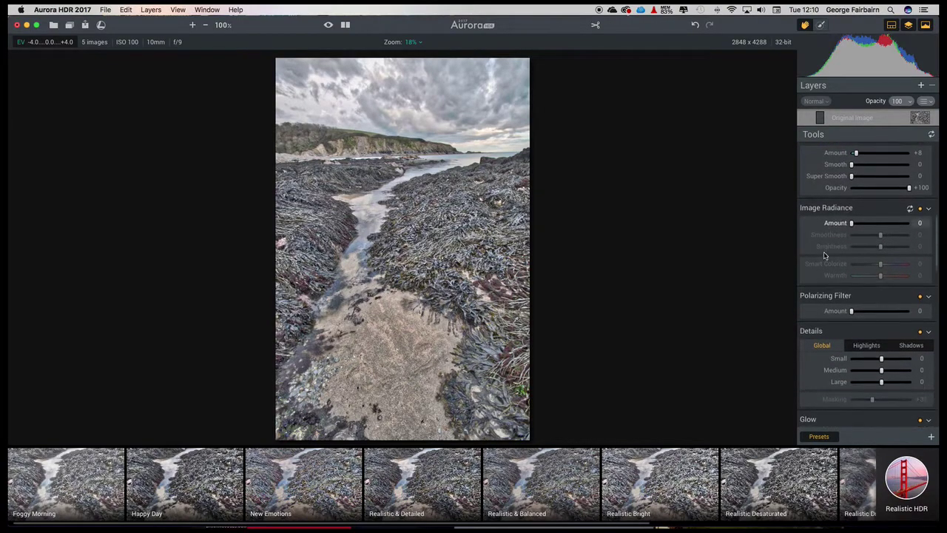
scroll(825, 255, "down", 1)
left_click_drag(851, 213, 863, 235)
left_click_drag(860, 235, 864, 236)
Set the Image Radiance Smart Colorize to +42 and Warmth to +18
scroll(805, 246, "down", 3)
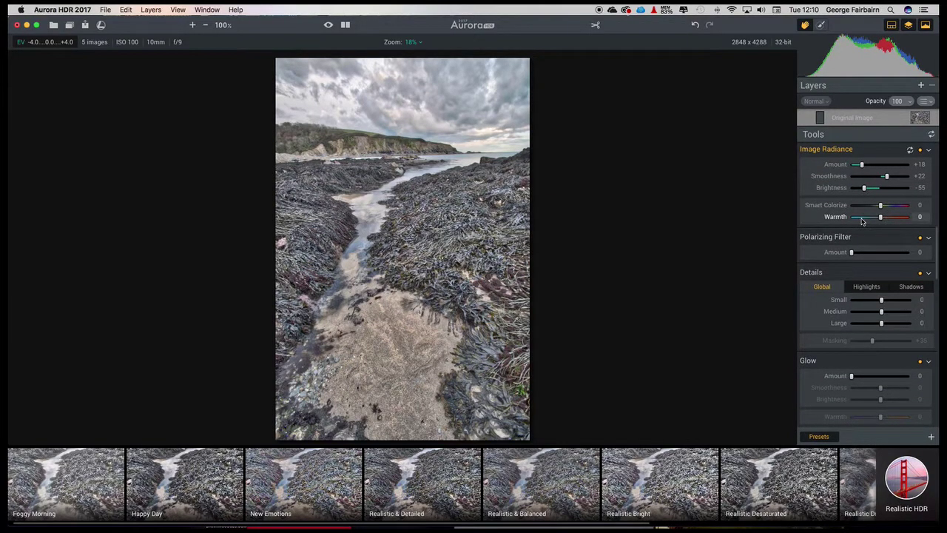
left_click(881, 206)
left_click_drag(881, 207, 897, 206)
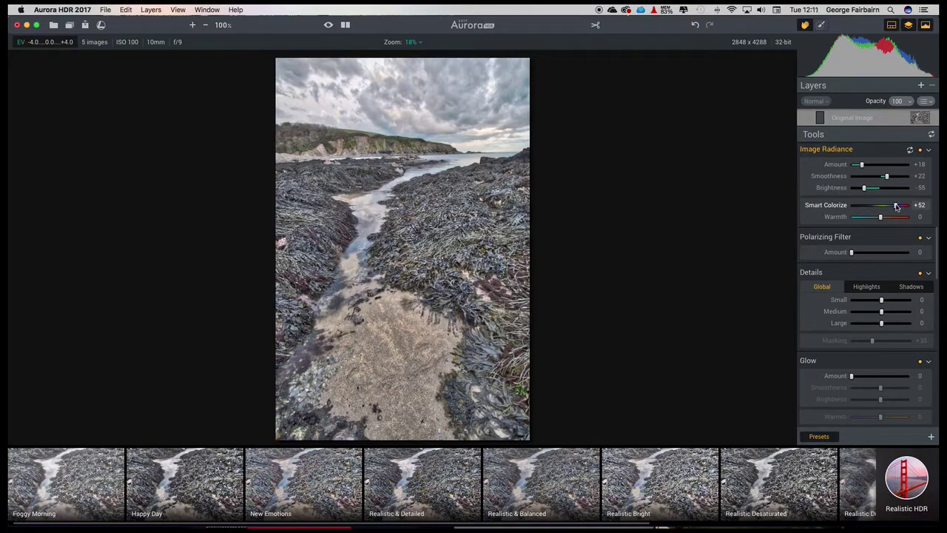
left_click_drag(896, 205, 845, 233)
Set the global Details to Small +20, Medium +19 and Large +16, with Masking at +39
scroll(849, 232, "down", 1)
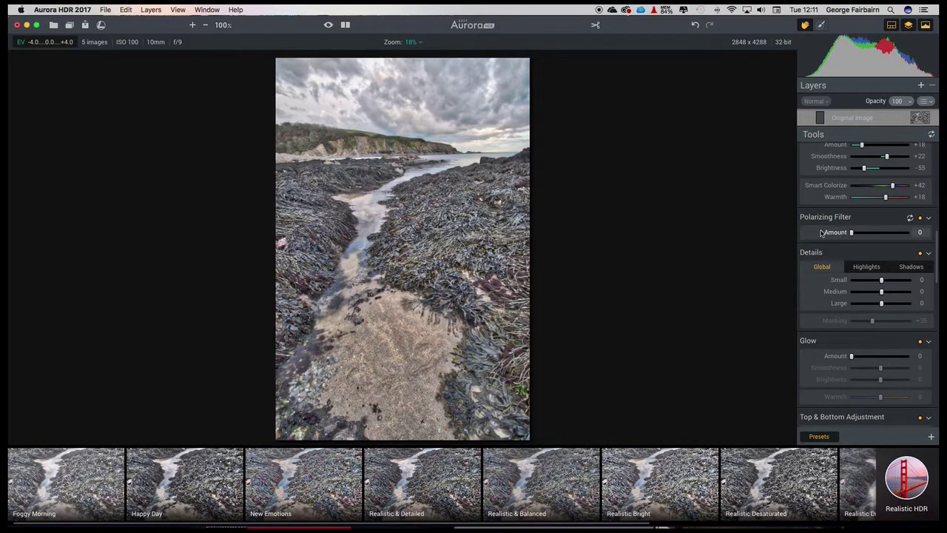
scroll(821, 233, "down", 5)
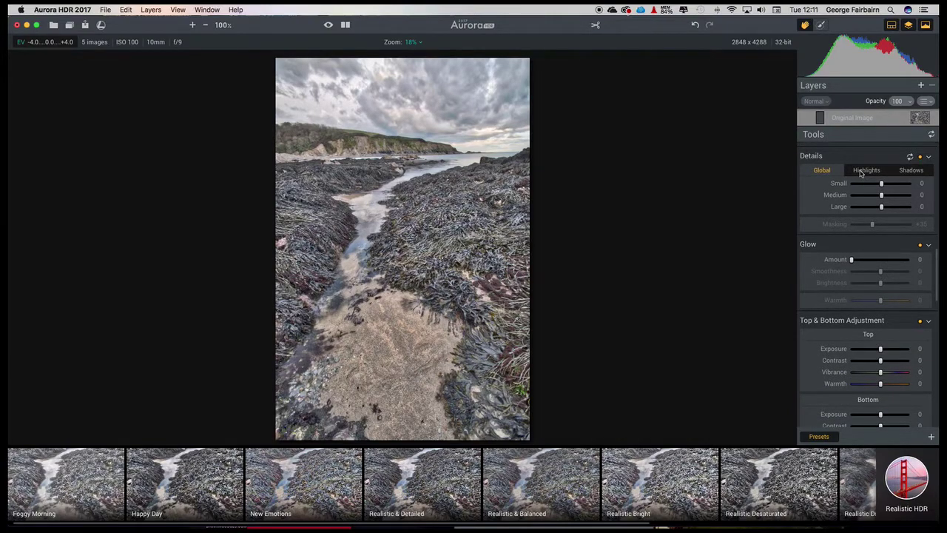
mouse_move(881, 183)
left_mouse_down()
mouse_move(914, 184)
mouse_move(915, 206)
mouse_move(887, 209)
mouse_move(897, 194)
mouse_move(888, 185)
left_mouse_up()
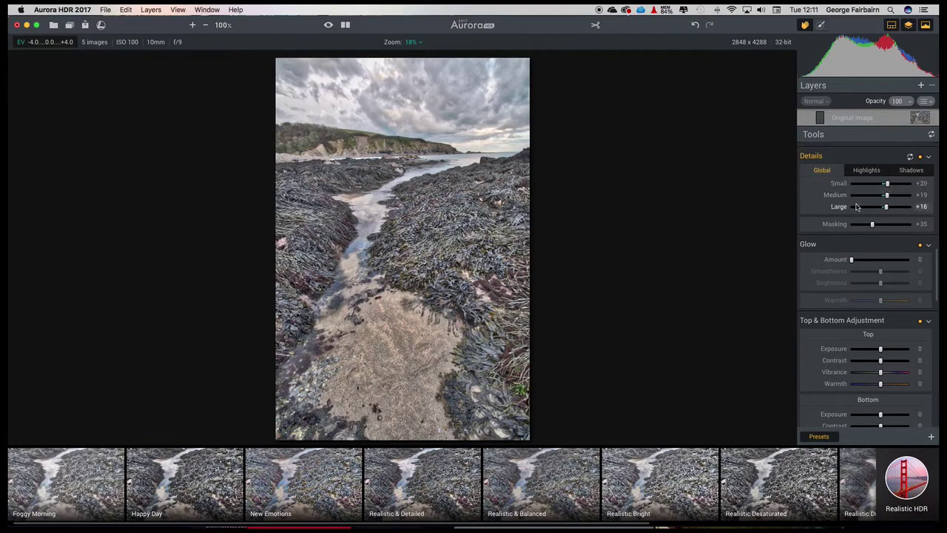
scroll(852, 207, "down", 2)
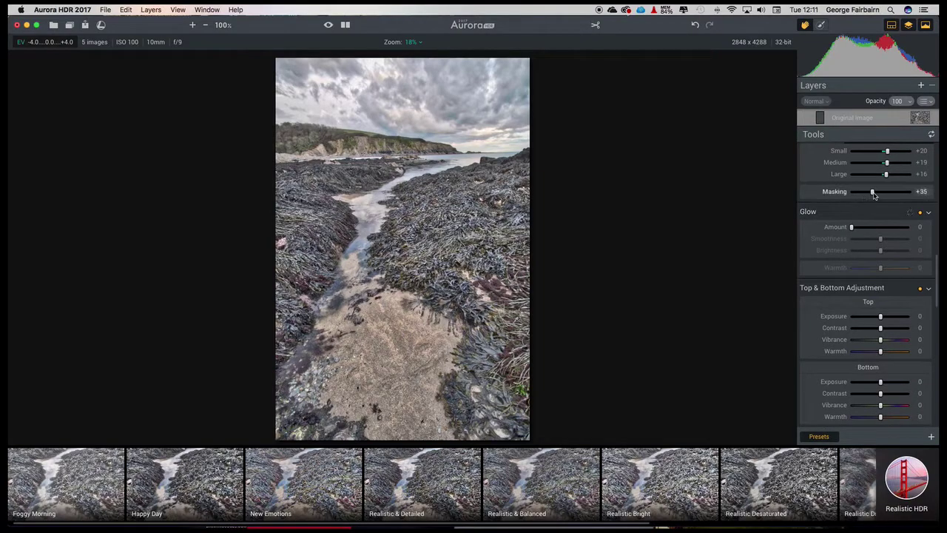
mouse_move(873, 193)
left_mouse_down()
mouse_move(899, 192)
mouse_move(867, 192)
mouse_move(896, 191)
mouse_move(875, 192)
left_mouse_up()
Try out the Glow Amount and return it to 0
scroll(827, 210, "down", 2)
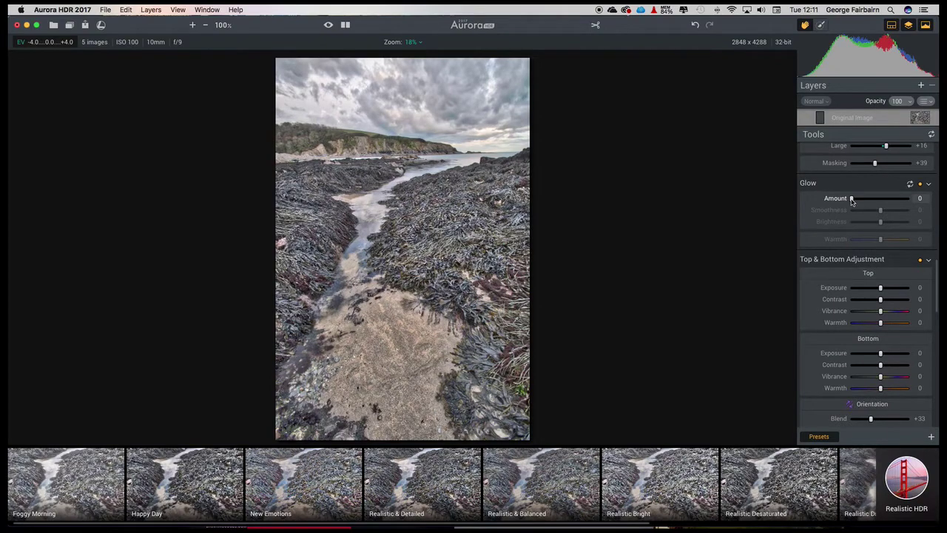
mouse_move(851, 199)
left_mouse_down()
mouse_move(883, 198)
mouse_move(850, 200)
left_mouse_up()
Set the Top Exposure to -26 and the Bottom Exposure to +30 in Top & Bottom Adjustment
scroll(844, 211, "down", 3)
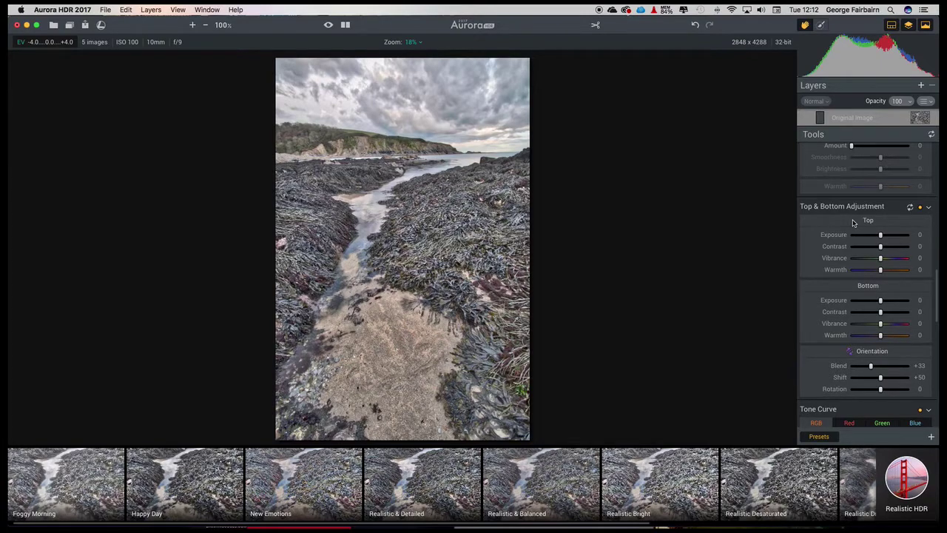
left_click_drag(880, 234, 873, 235)
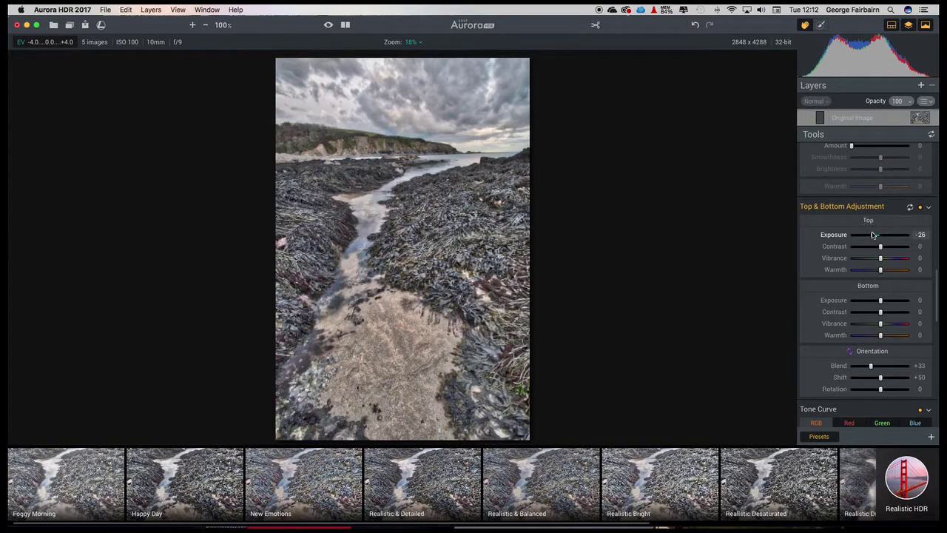
left_click_drag(881, 300, 889, 300)
Set the Top & Bottom Adjustment Orientation to Blend +40 and Shift +30, and its Top Exposure to -61 and Contrast to +11
scroll(825, 266, "down", 2)
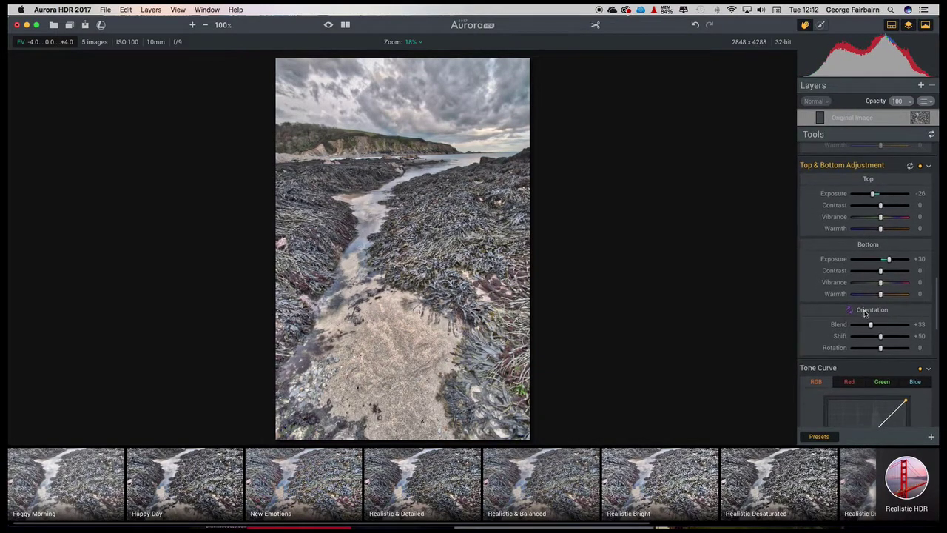
mouse_move(872, 325)
left_mouse_down()
mouse_move(882, 336)
mouse_move(866, 336)
mouse_move(874, 325)
mouse_move(869, 337)
left_mouse_up()
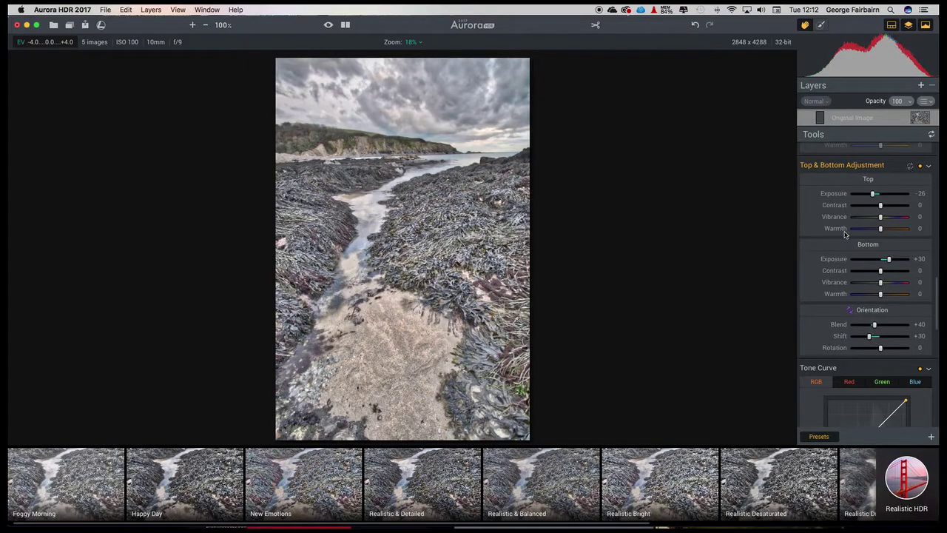
mouse_move(873, 194)
left_mouse_down()
mouse_move(862, 194)
mouse_move(885, 207)
left_mouse_up()
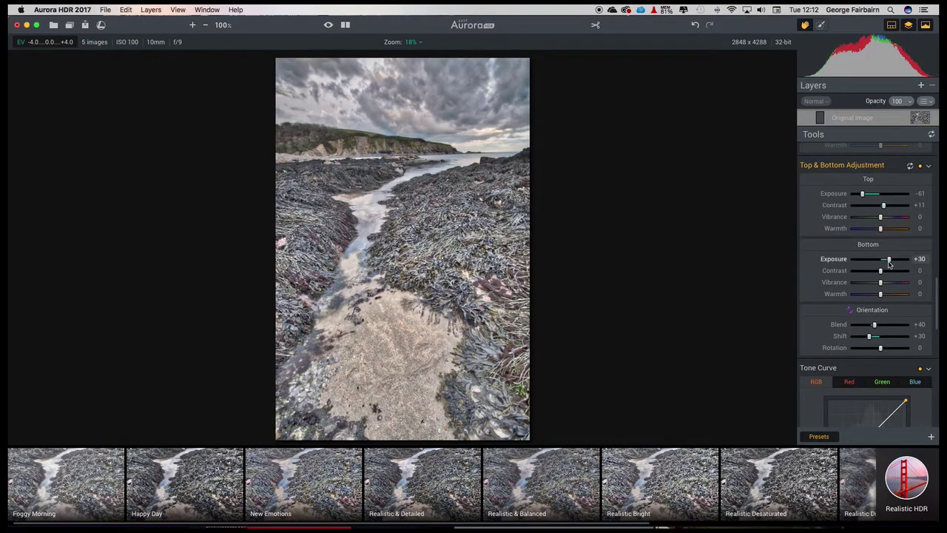
Set the Bottom Exposure to +36 and the Bottom Contrast to +8 in Top & Bottom Adjustment
left_click_drag(888, 259, 884, 272)
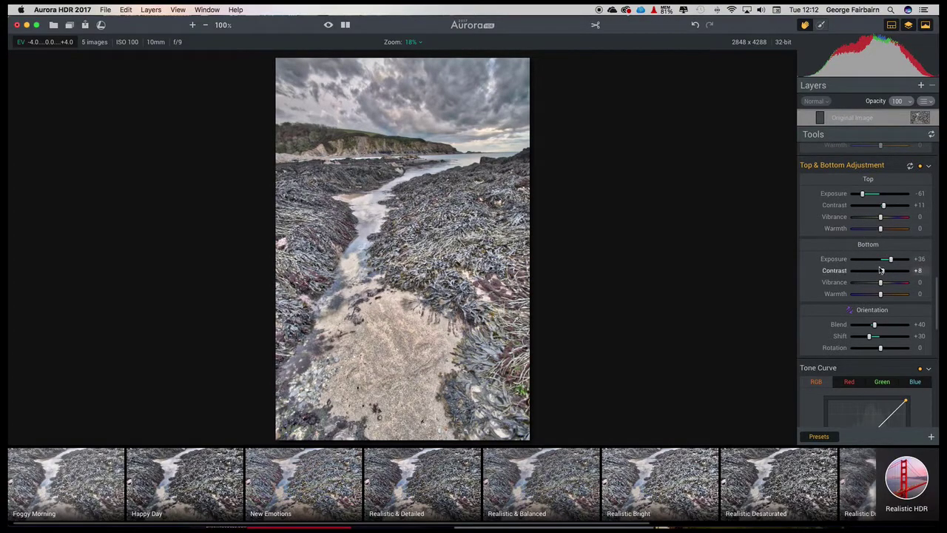
Apply the fifth Color Toning preset, with orange highlights and blue shadows, and reduce its Amount to +6
scroll(888, 295, "down", 10)
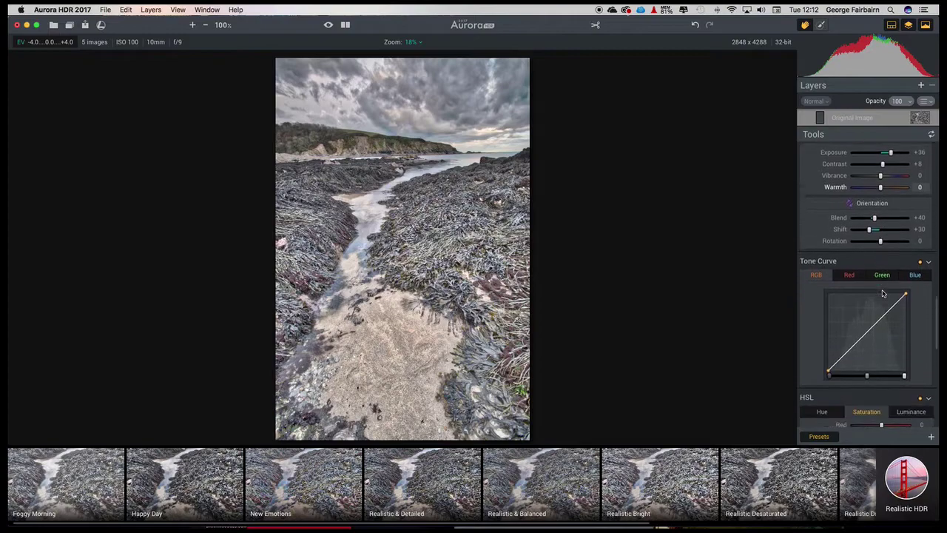
scroll(882, 294, "down", 5)
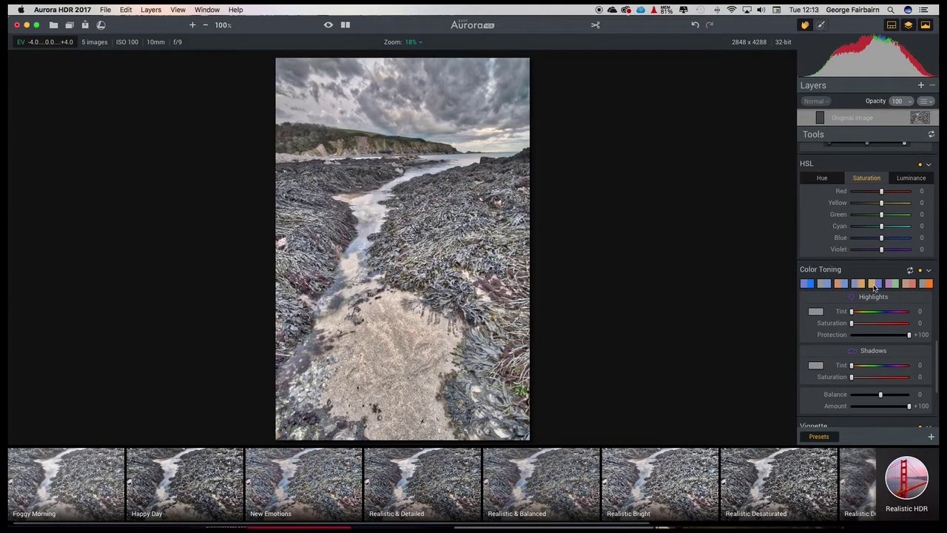
left_click(875, 285)
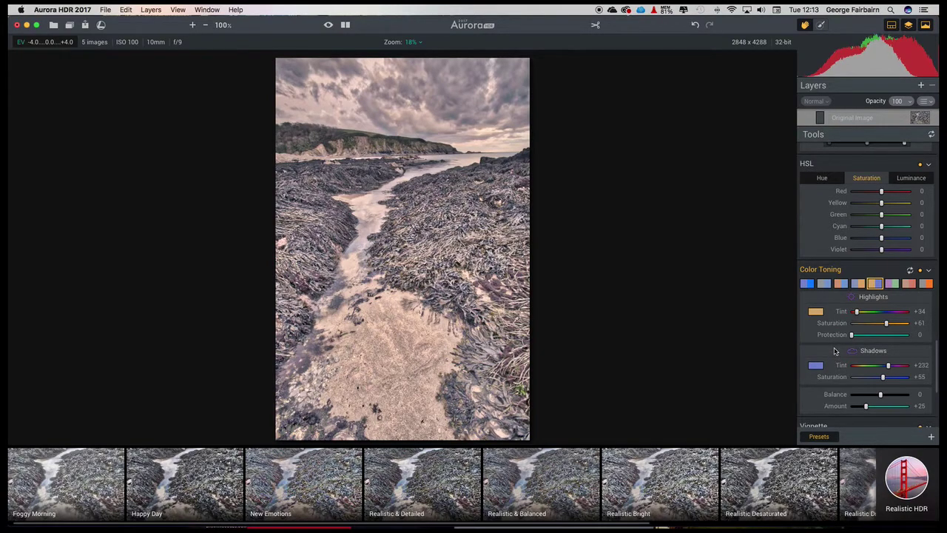
scroll(834, 350, "down", 2)
scroll(834, 350, "up", 3)
scroll(834, 350, "down", 4)
left_click_drag(867, 332, 854, 333)
scroll(855, 332, "up", 1)
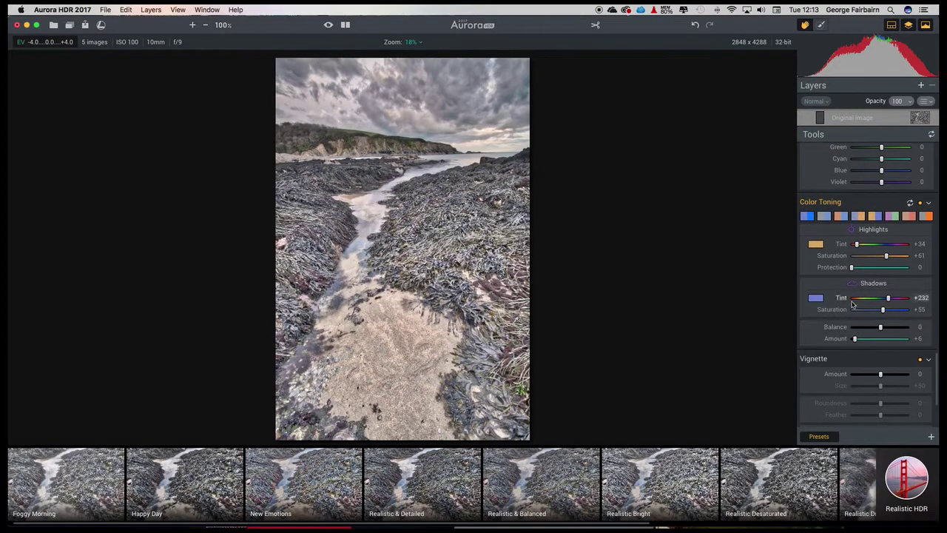
Set the Color Toning highlights Protection to +64 and the Balance to +21
scroll(852, 299, "up", 3)
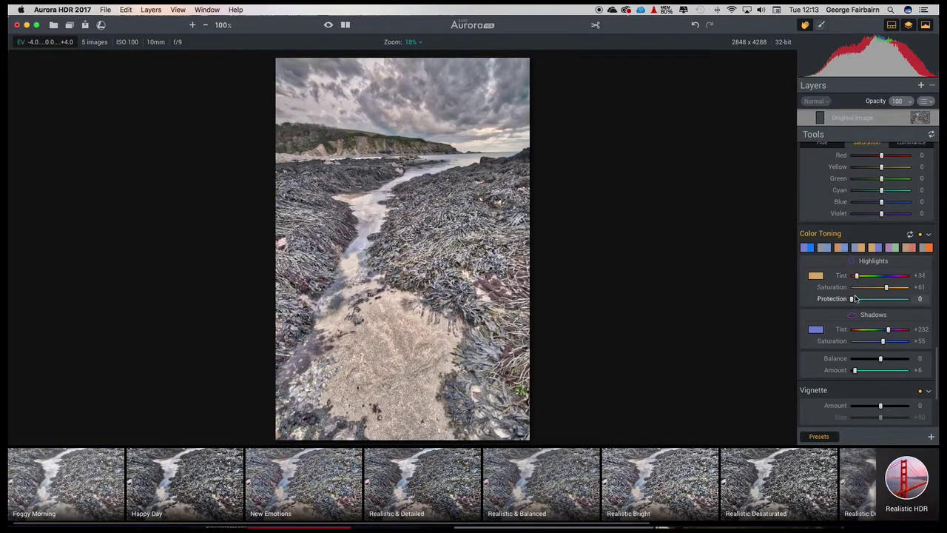
left_click_drag(852, 298, 880, 299)
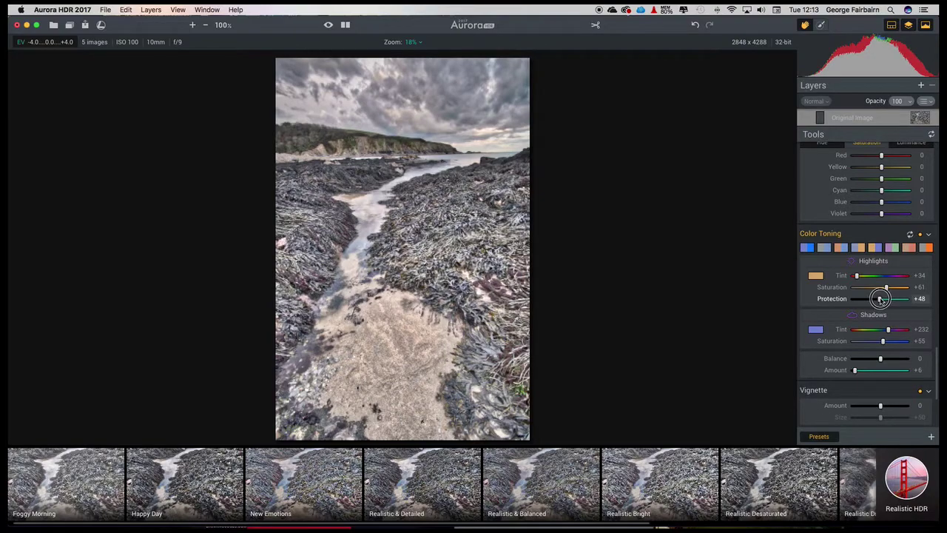
left_click_drag(881, 298, 889, 298)
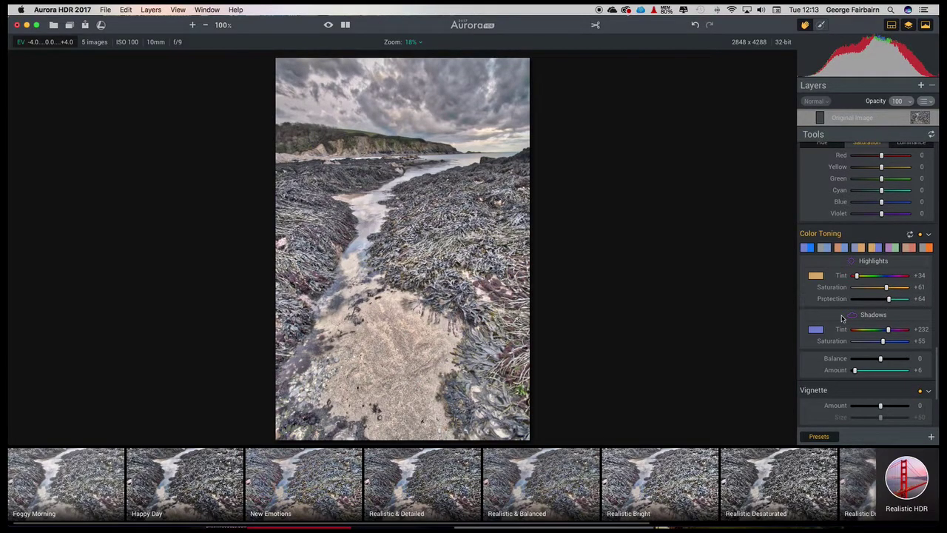
scroll(842, 318, "down", 2)
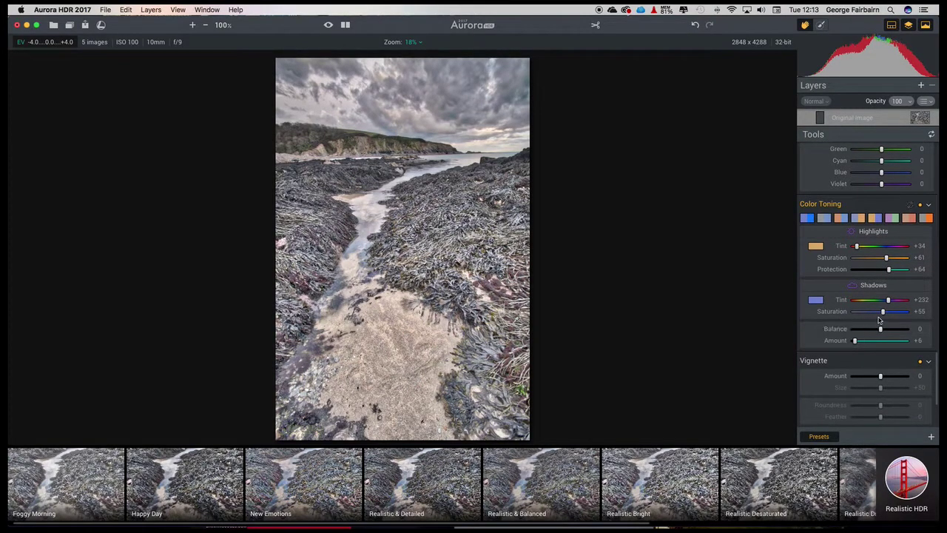
left_click_drag(881, 329, 888, 332)
Compare the original and edited photo in the split before/after view, sweeping the divider to the image's edge and back to its middle
scroll(811, 314, "down", 5)
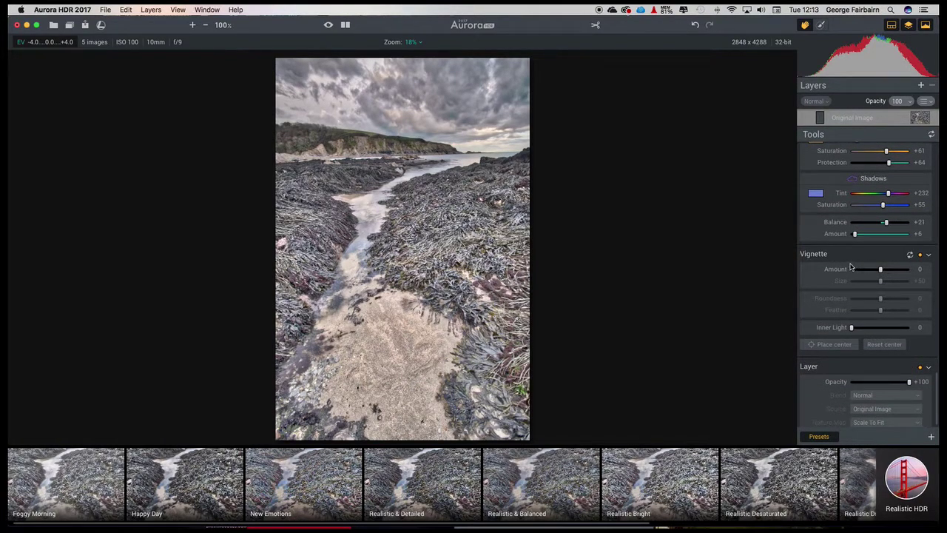
scroll(857, 311, "down", 1)
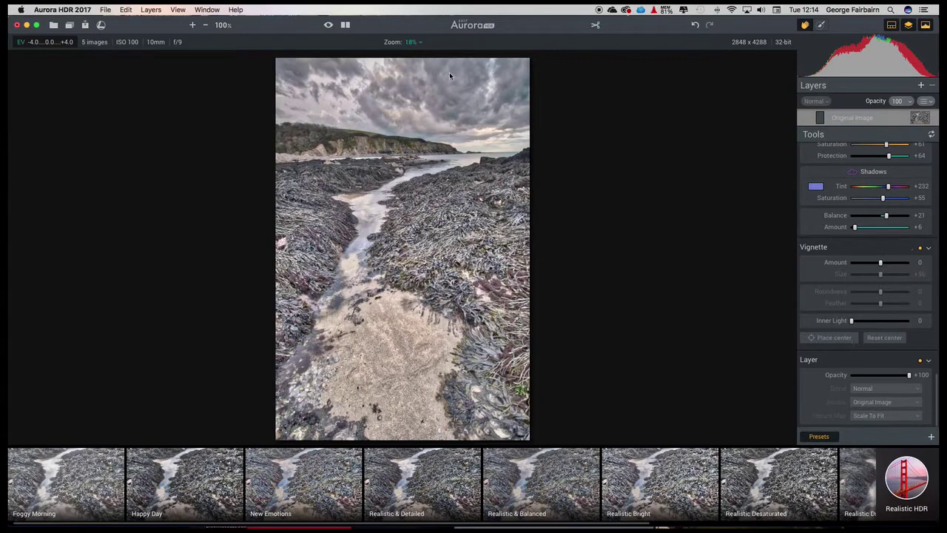
left_click(346, 26)
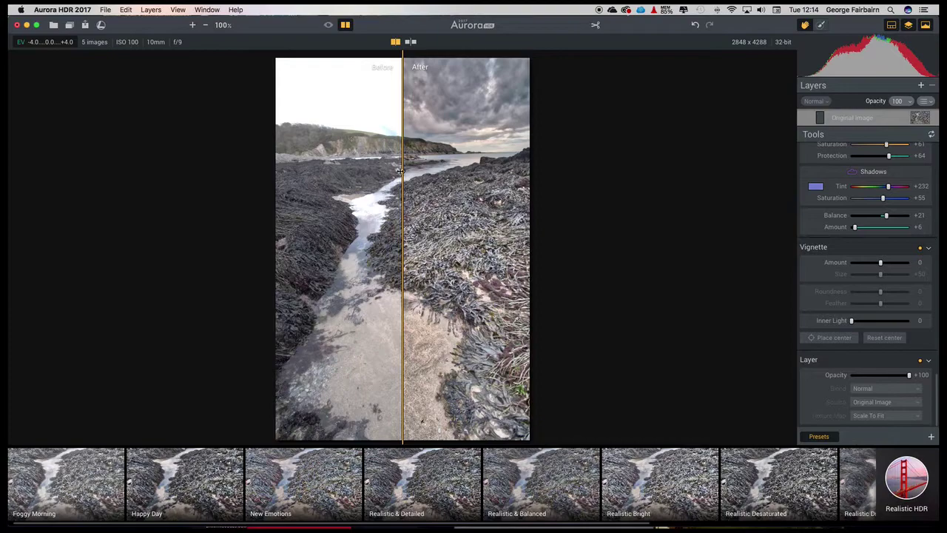
left_click_drag(403, 171, 276, 164)
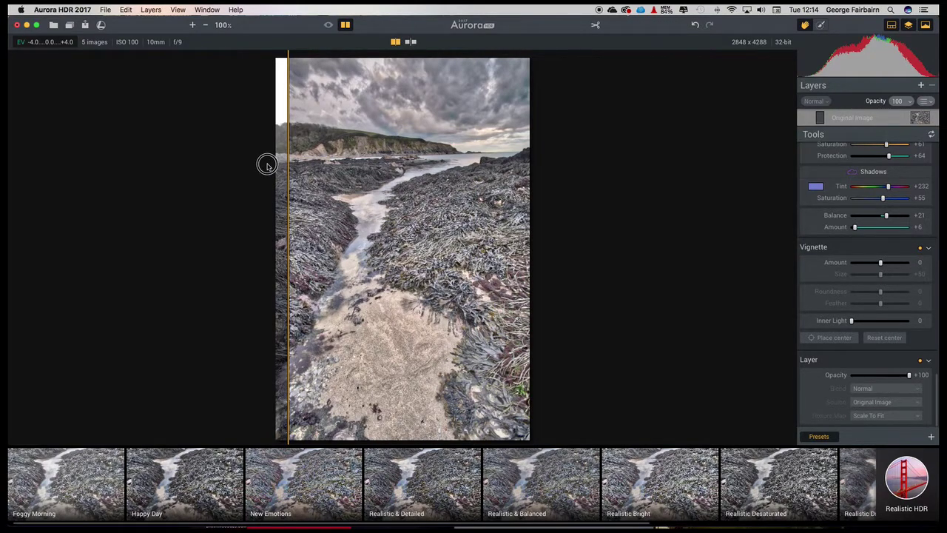
left_click_drag(268, 164, 401, 163)
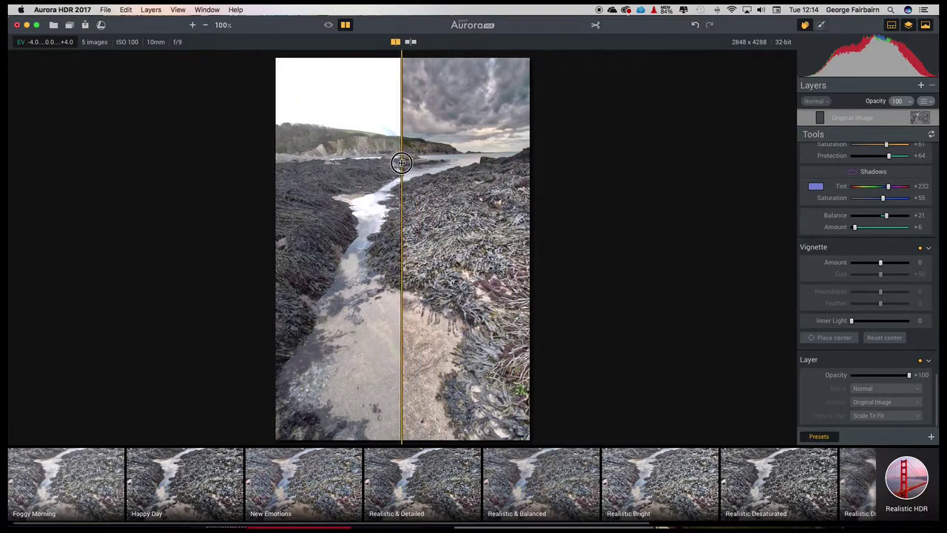